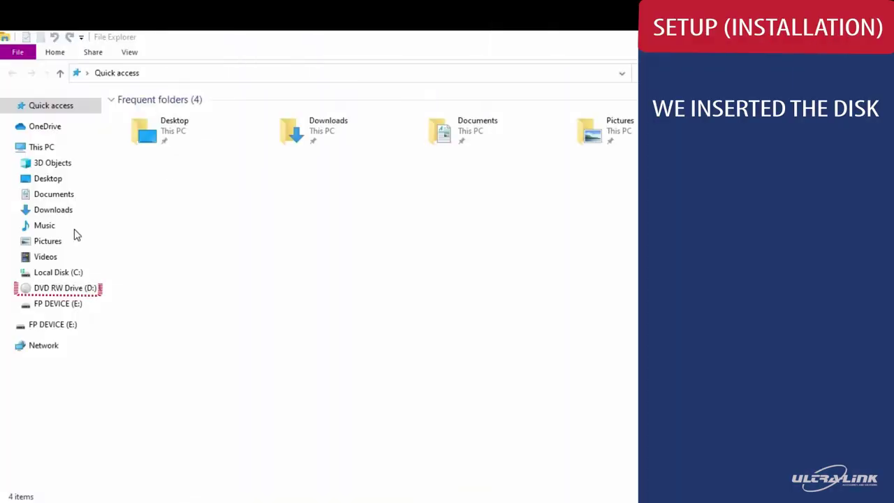
Step: Run the setup application from the DVD RW Drive (D:) disc as administrator
click(77, 290)
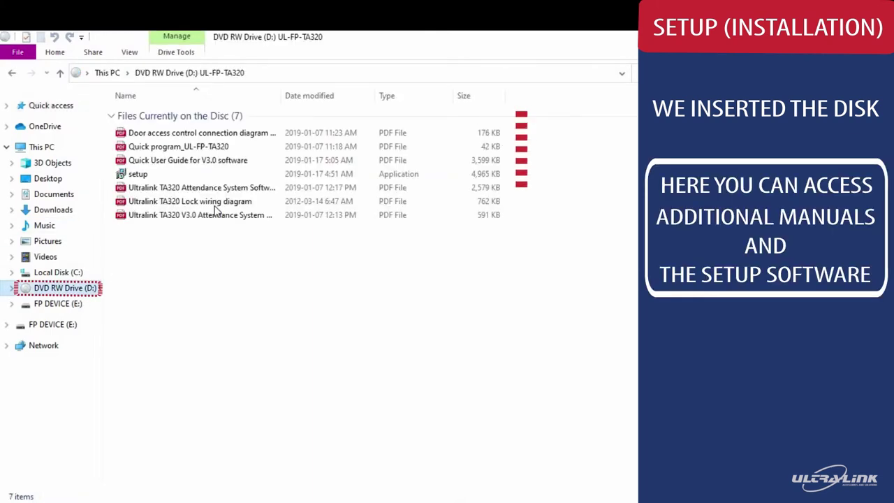
click(234, 136)
right_click(139, 176)
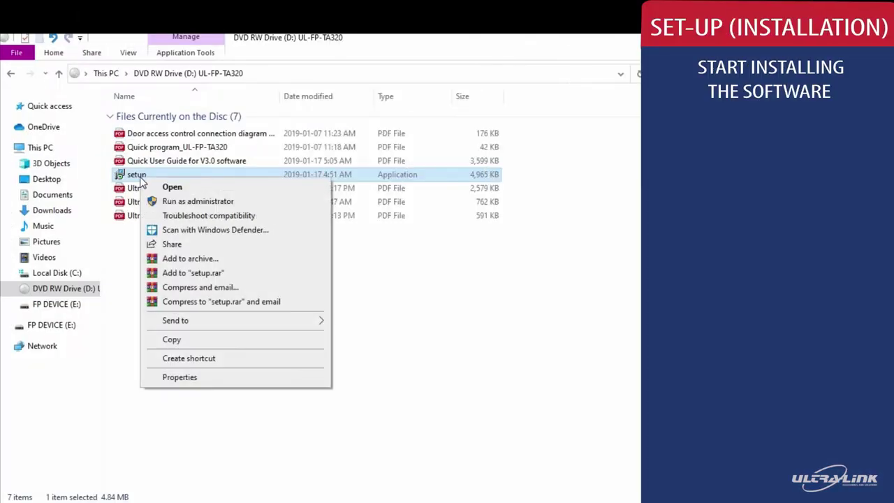
click(169, 201)
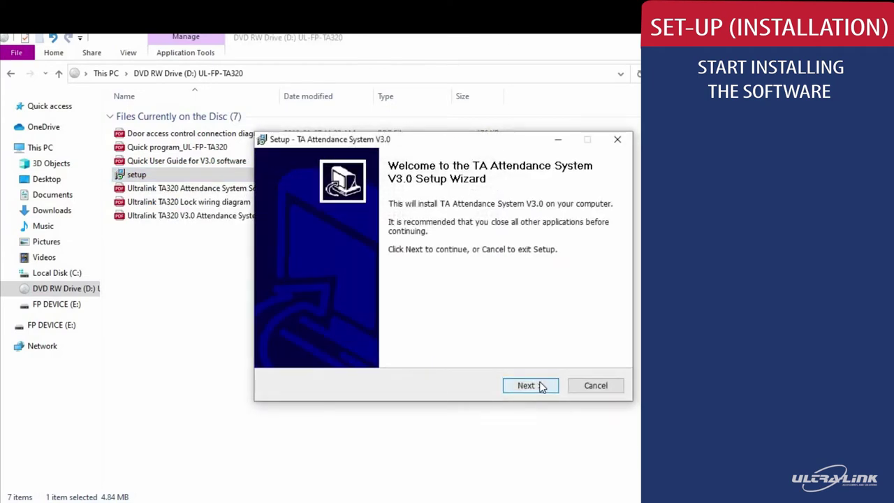
Step: Install TA Attendance System V3.0 into the default destination folder
click(528, 386)
click(529, 385)
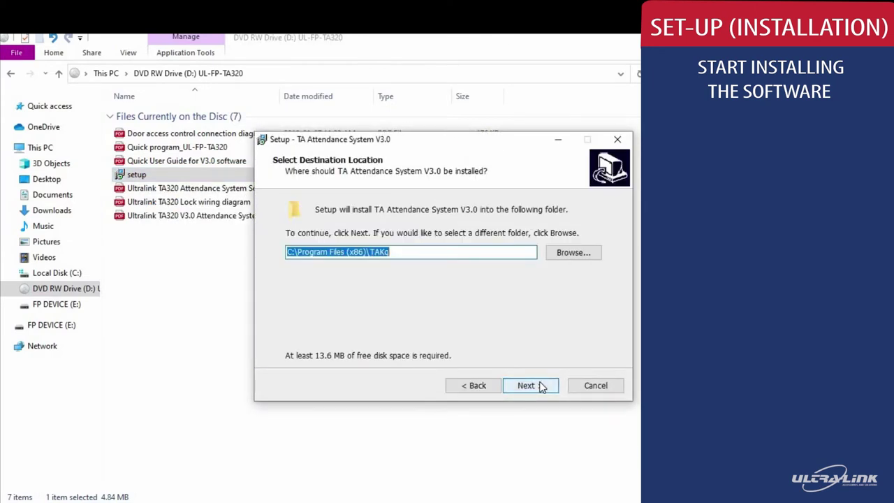
click(541, 387)
click(548, 392)
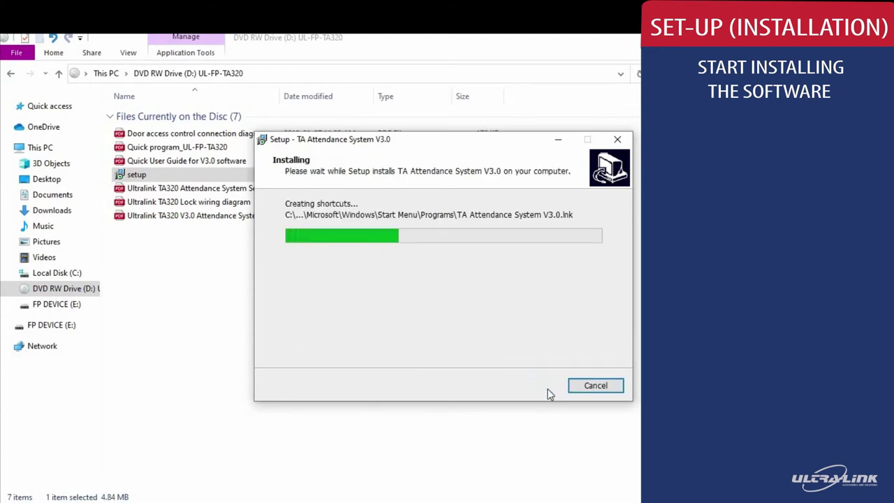
Step: Finish the TA Attendance System setup with USB Driver selected and Run cleared
click(395, 278)
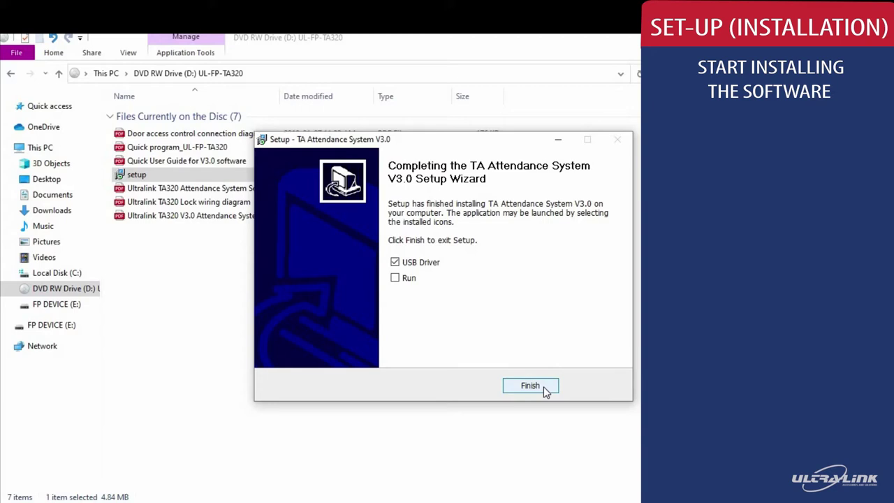
click(395, 278)
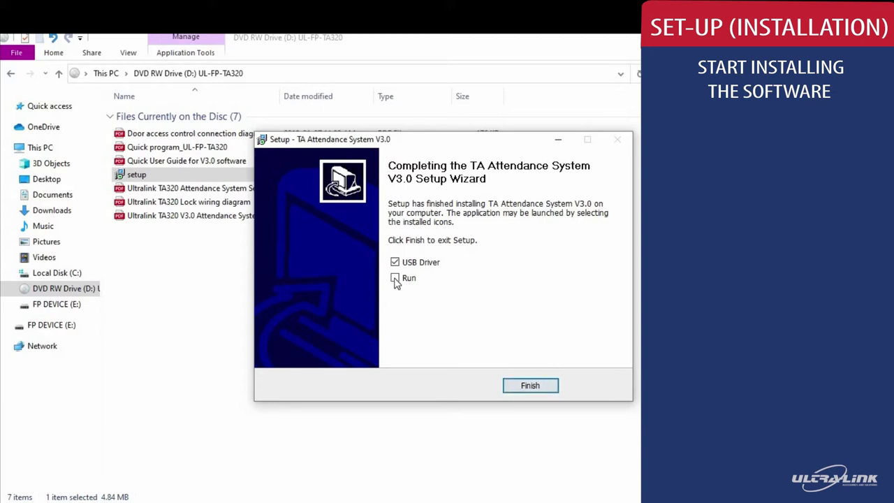
click(529, 386)
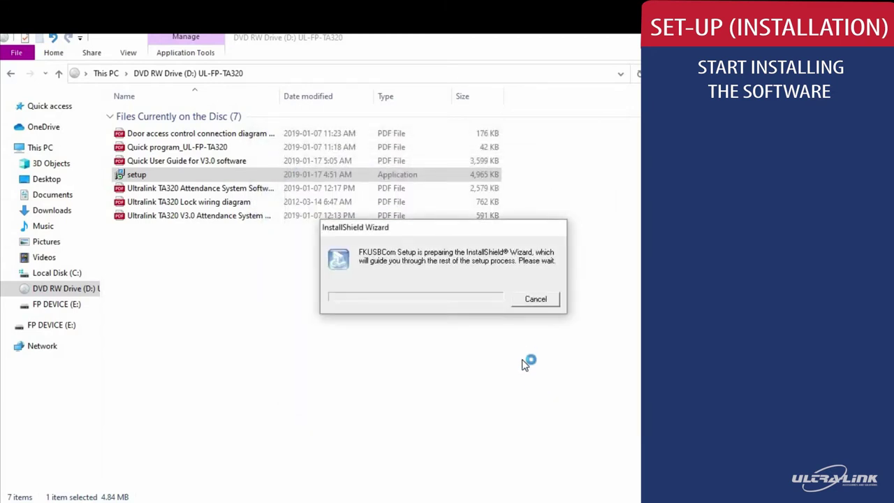
Step: Install the Driver component through the InstallShield Wizard
click(514, 388)
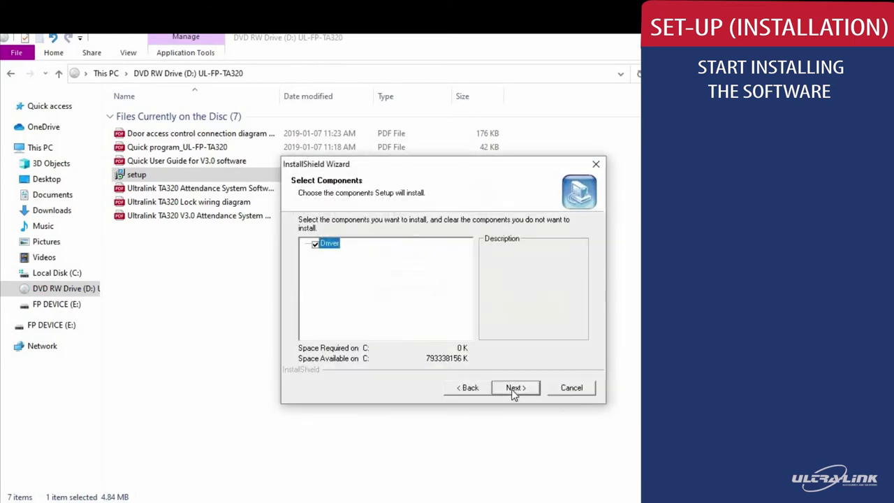
click(513, 388)
click(513, 389)
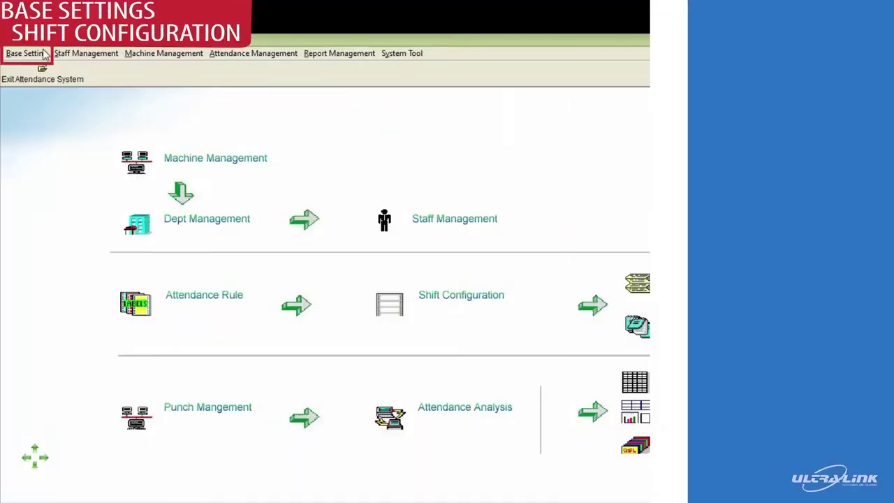
Step: Add a shift named Normal in Shift Configuration and proceed to its section settings
click(27, 53)
click(54, 105)
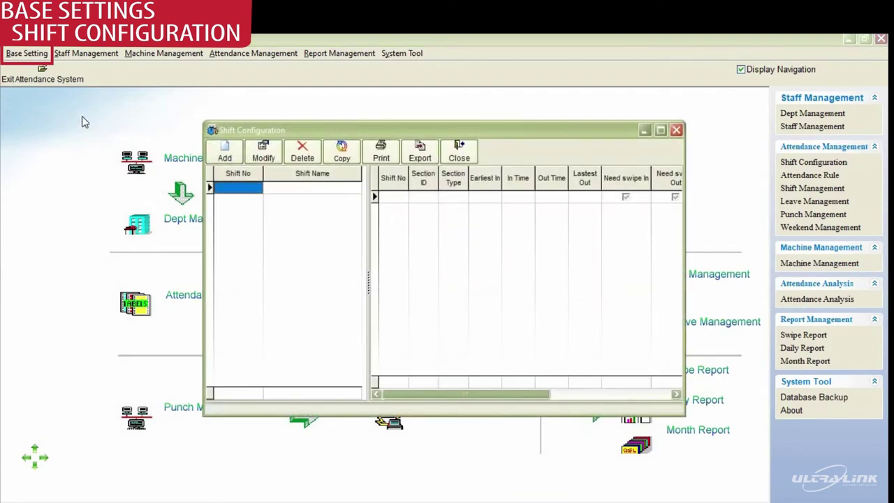
click(224, 150)
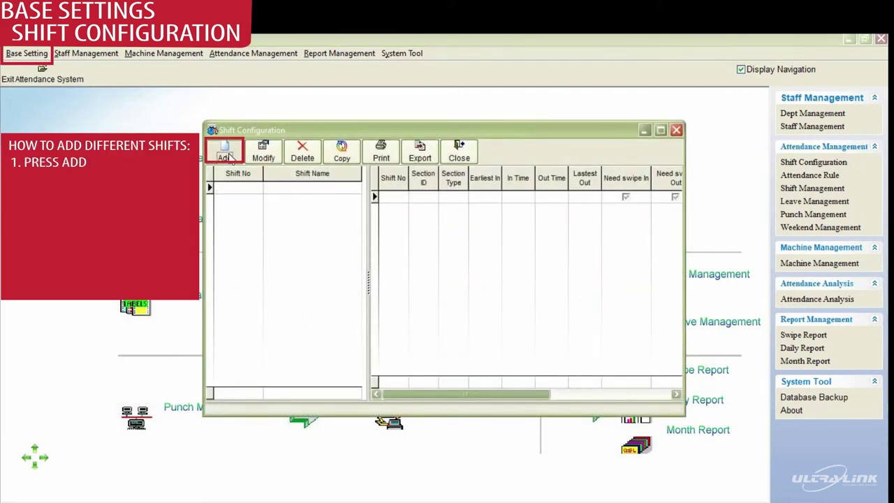
text(Normal)
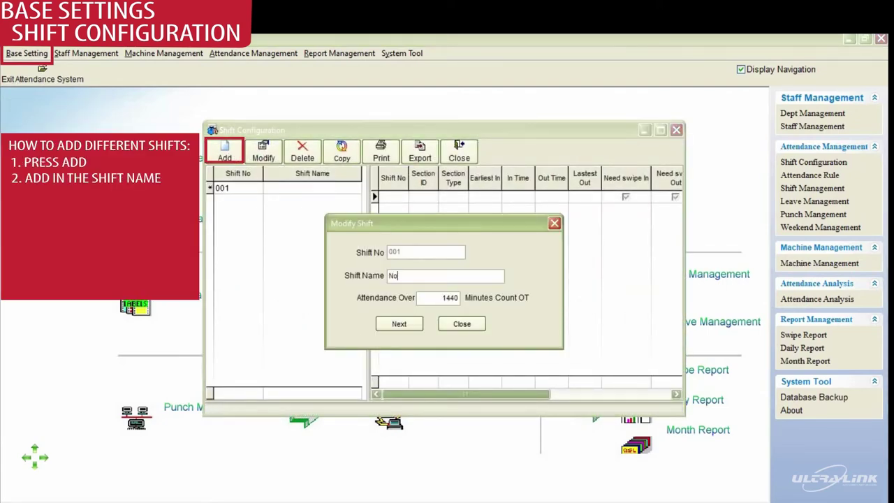
click(394, 325)
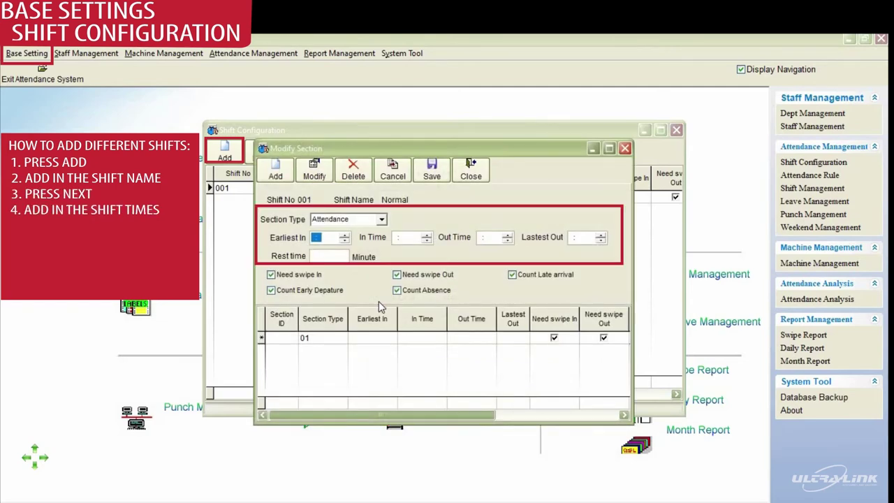
Step: Set the Normal shift's earliest in 06:00, in time 07:00, out time 16:30, latest out 17:30 and rest time 60 minutes, and save the section
text(0600)
key(Tab)
text(0700)
key(Tab)
text(16:)
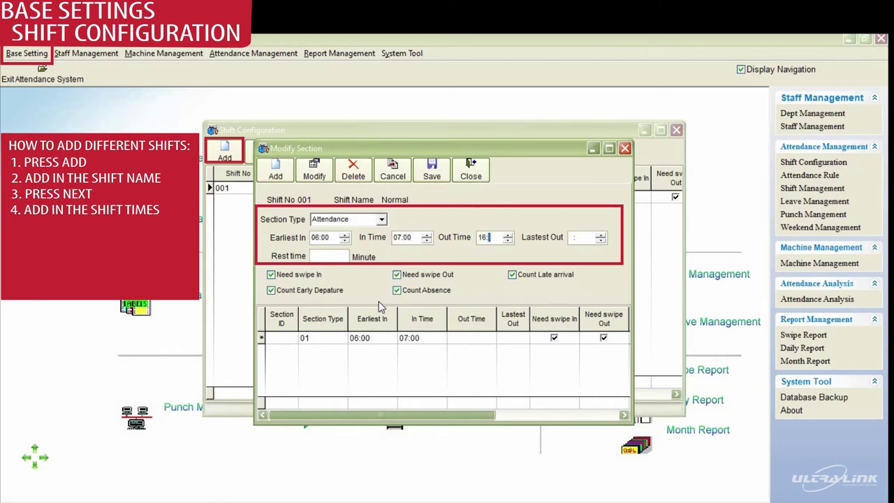
text(30)
key(Tab)
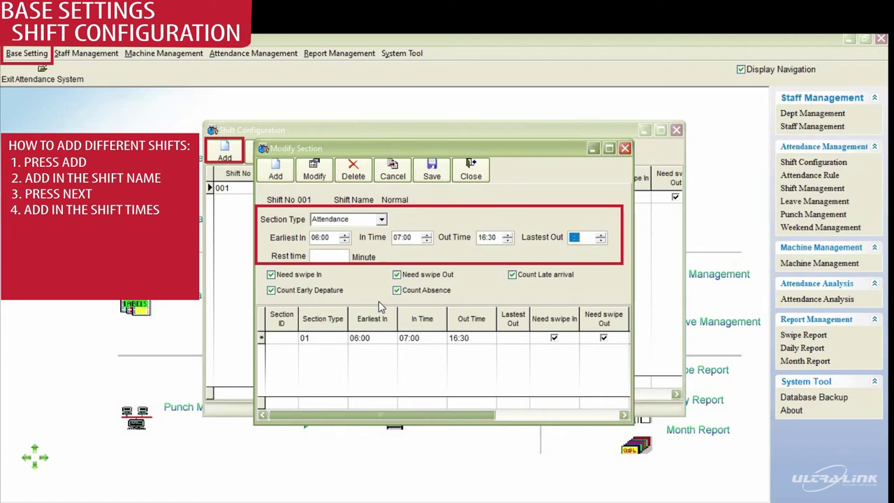
text(1730)
key(Tab)
text(60)
key(Tab)
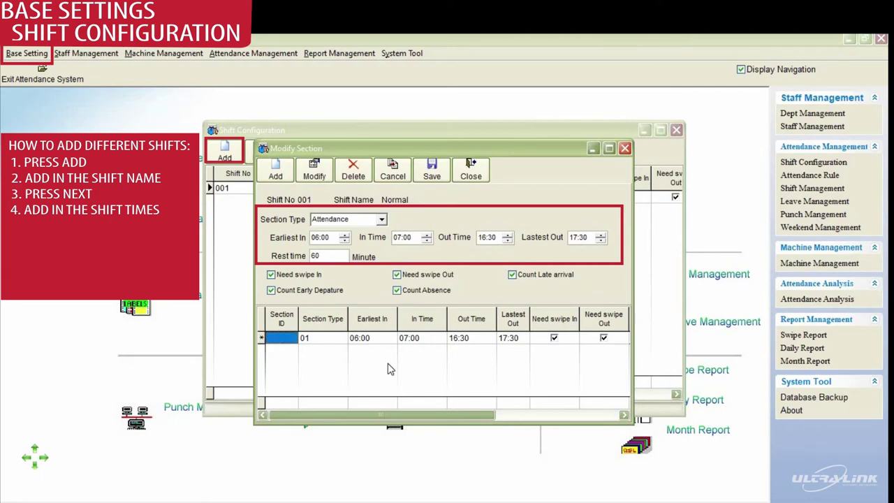
click(433, 171)
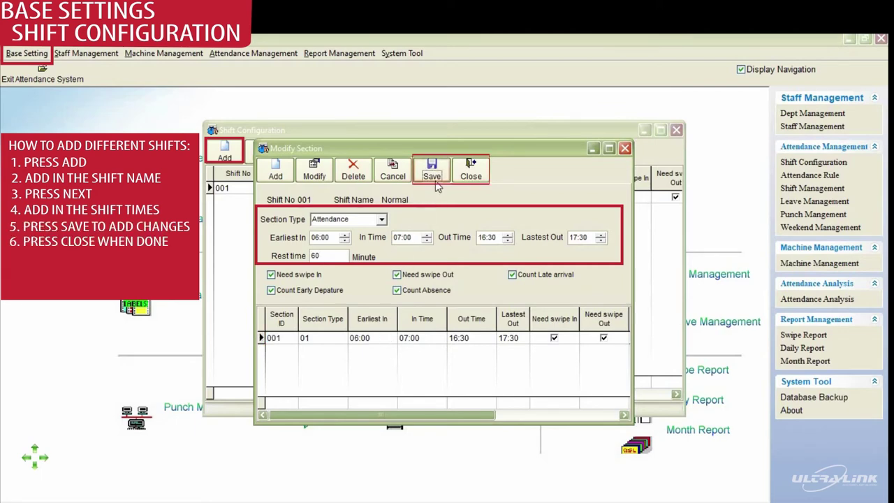
click(471, 171)
Step: Add a shift named Late with earliest in 18:00, in time 19:00, out time 06:00 and latest out 07:00
click(225, 153)
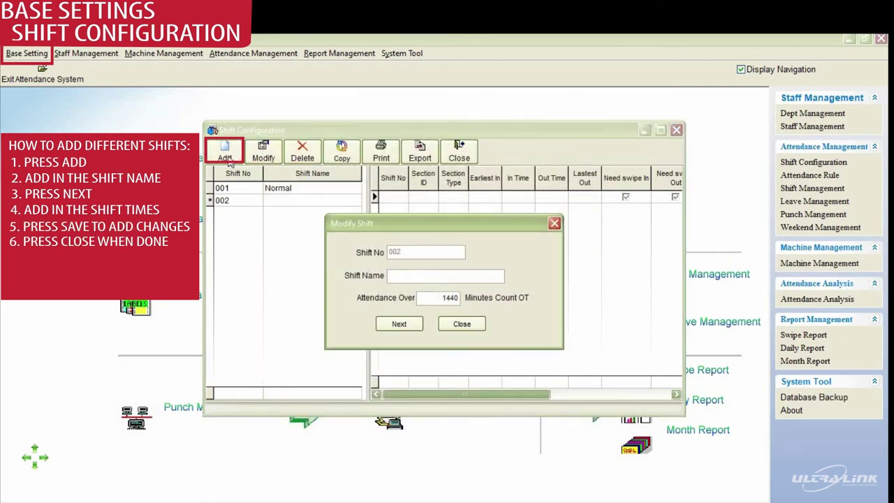
click(396, 329)
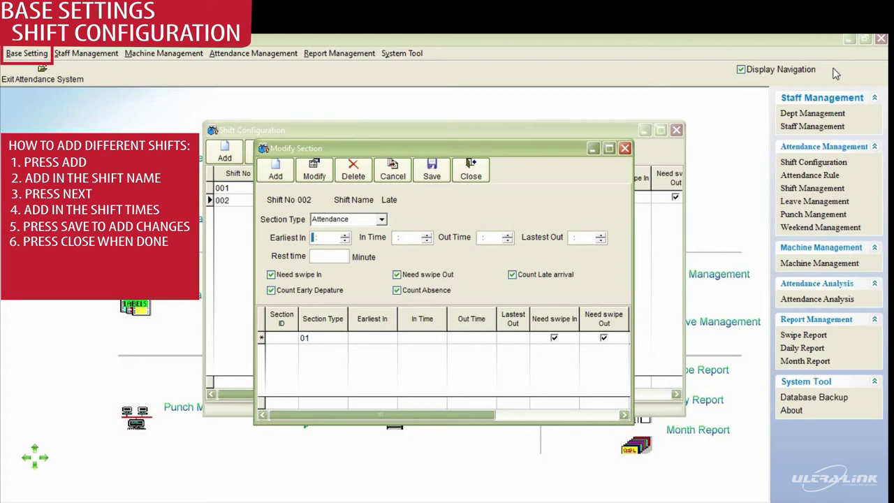
text(1800)
key(Tab)
text(1900)
key(Tab)
text(0)
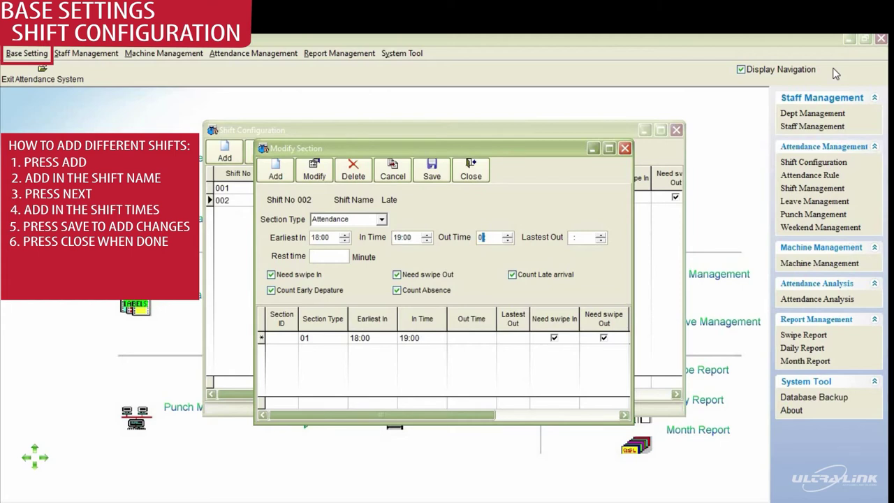
text(6:00)
key(Tab)
text(0700)
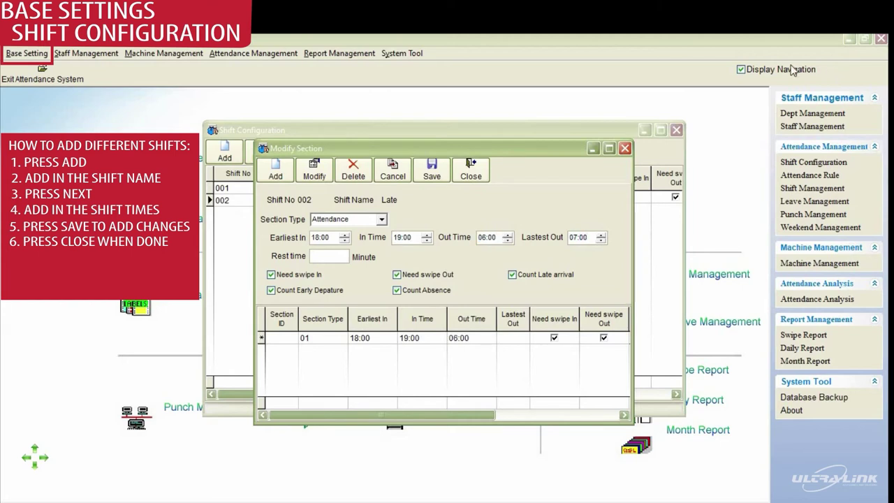
Step: Set the Late shift's rest time to 60 minutes, save the section and close Shift Configuration
click(326, 257)
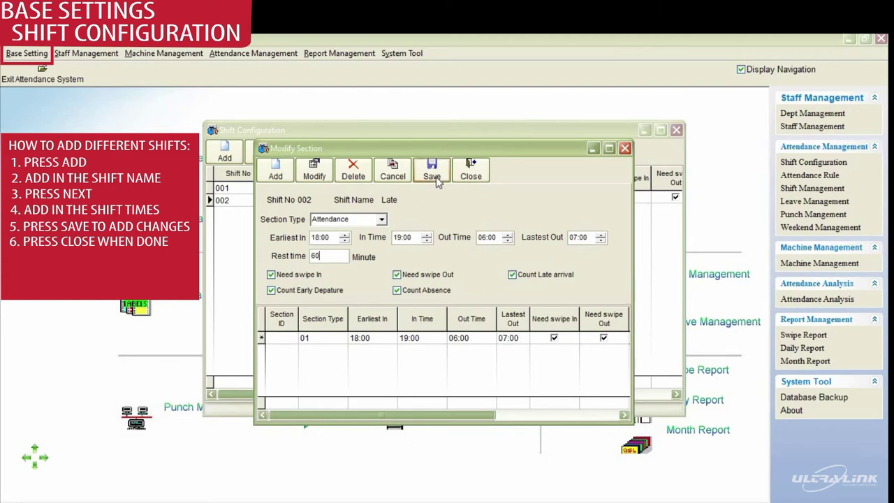
click(432, 170)
click(471, 170)
click(457, 150)
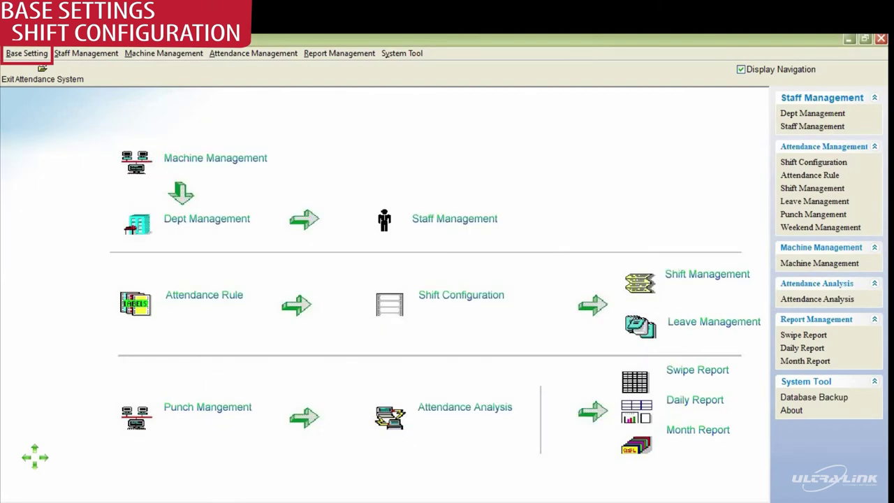
Step: Add a new holiday named New Years in Holiday Setting
click(8, 57)
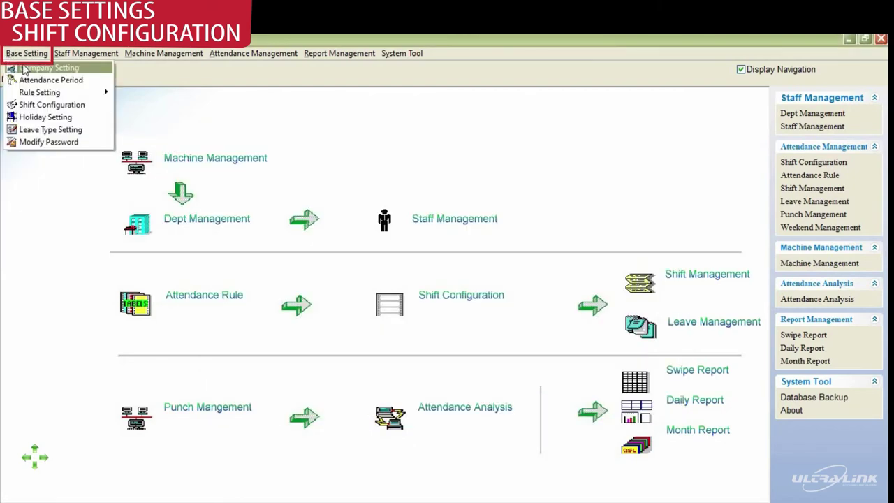
click(56, 117)
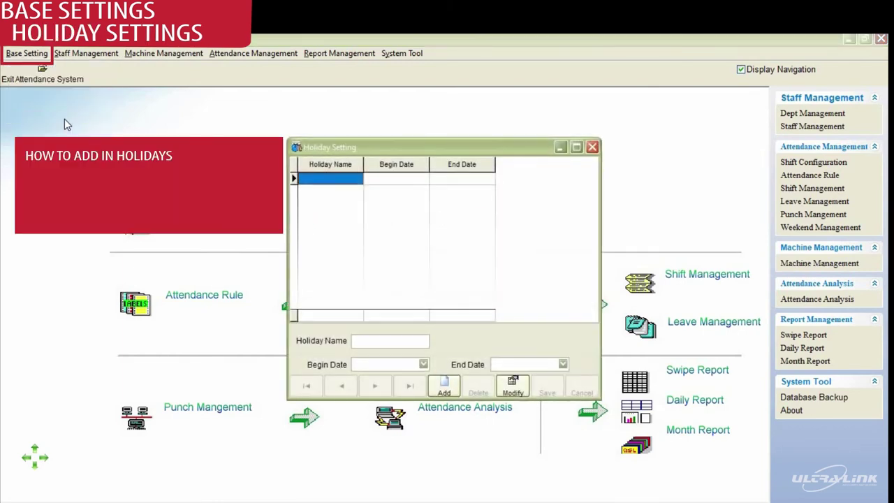
click(440, 387)
text(New Years)
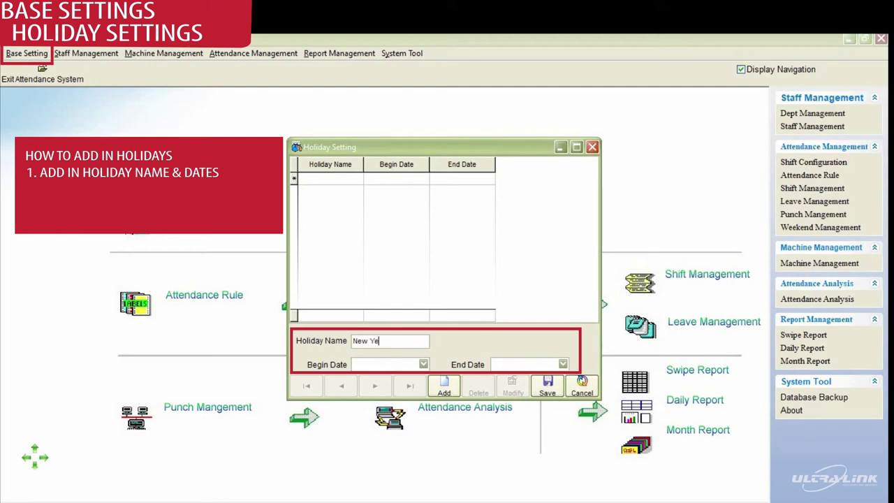
Step: Set the New Years holiday's begin date to 2020-01-01 and end date to 2020-02-01, and save it
click(424, 364)
click(362, 382)
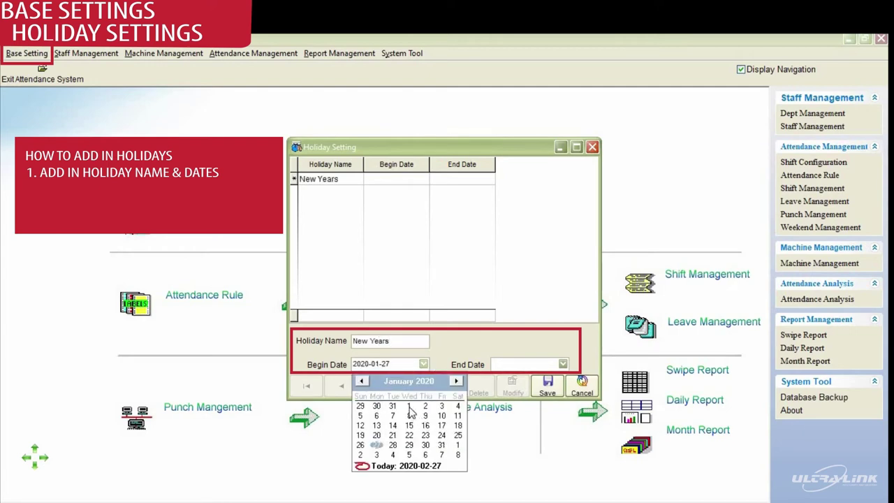
click(410, 407)
click(563, 365)
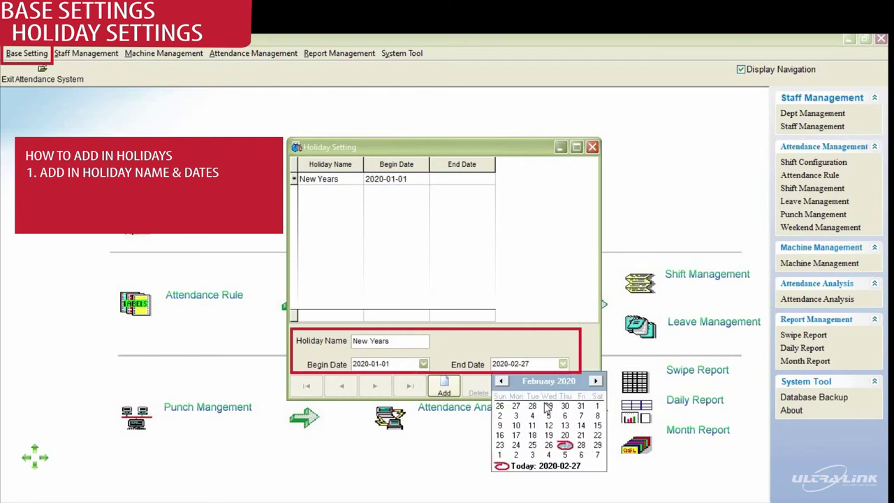
click(598, 410)
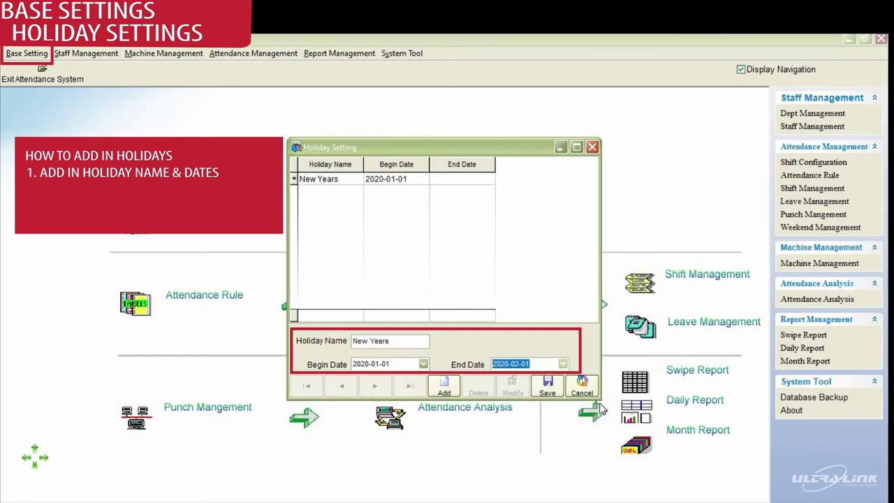
click(545, 389)
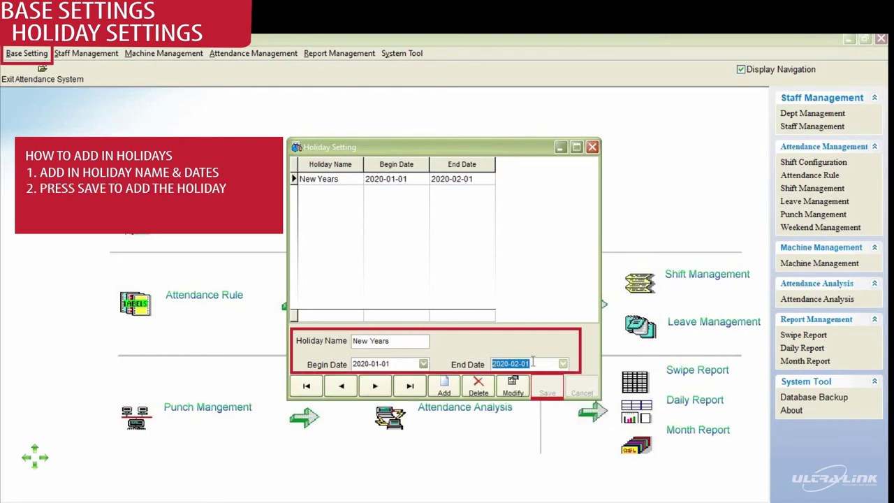
click(412, 180)
click(592, 146)
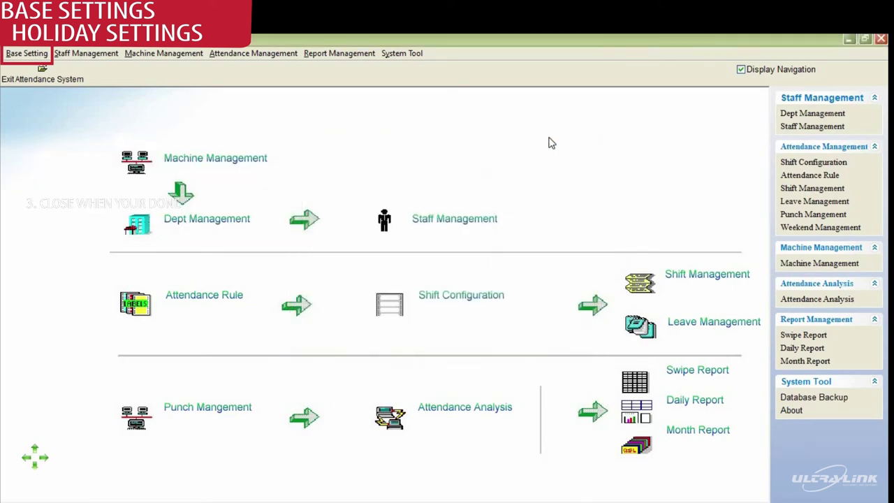
Step: Rename custom leave type lv07 as Workers Day in Leave Type Setting, save it and close the dialog
click(30, 55)
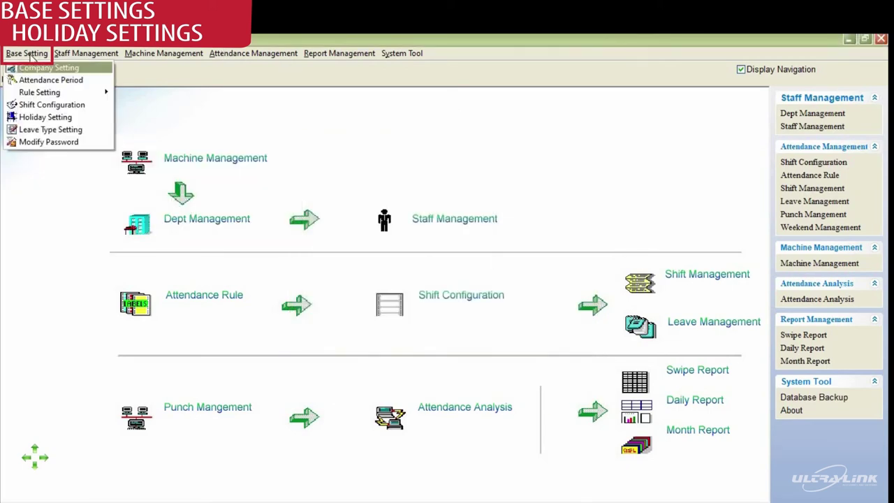
click(68, 130)
click(377, 145)
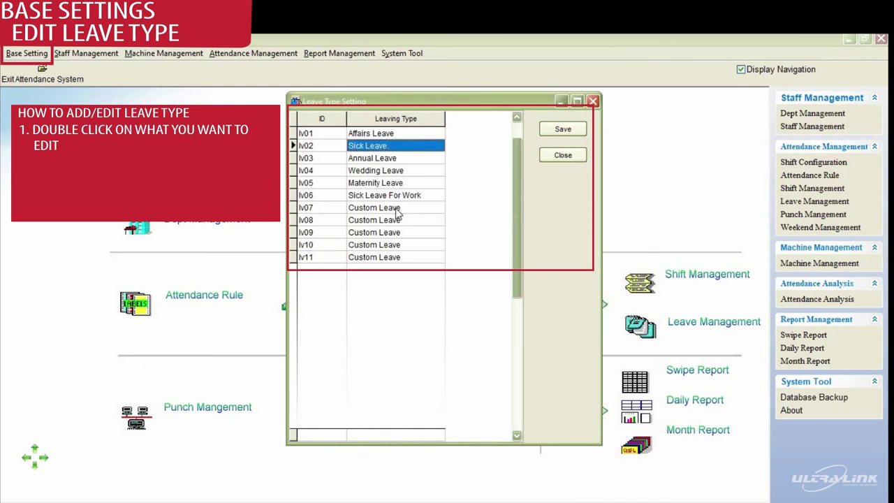
click(399, 216)
double_click(398, 213)
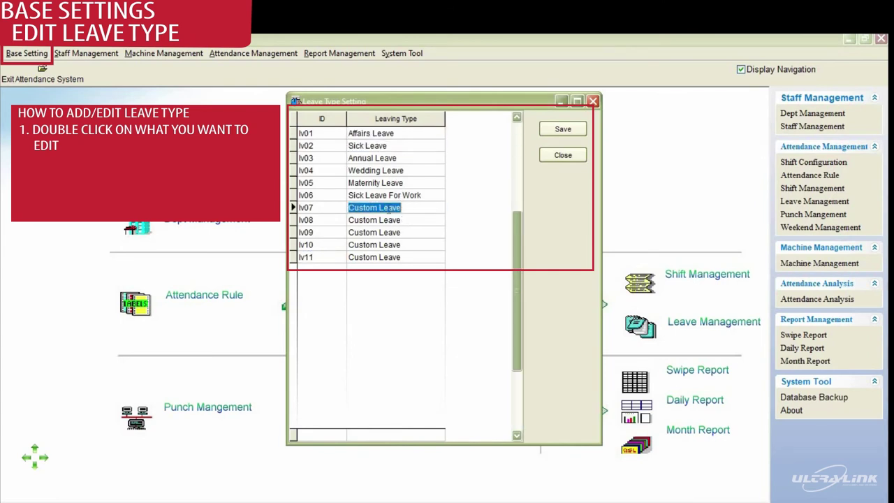
key(BackSpace)
text(Workers Day)
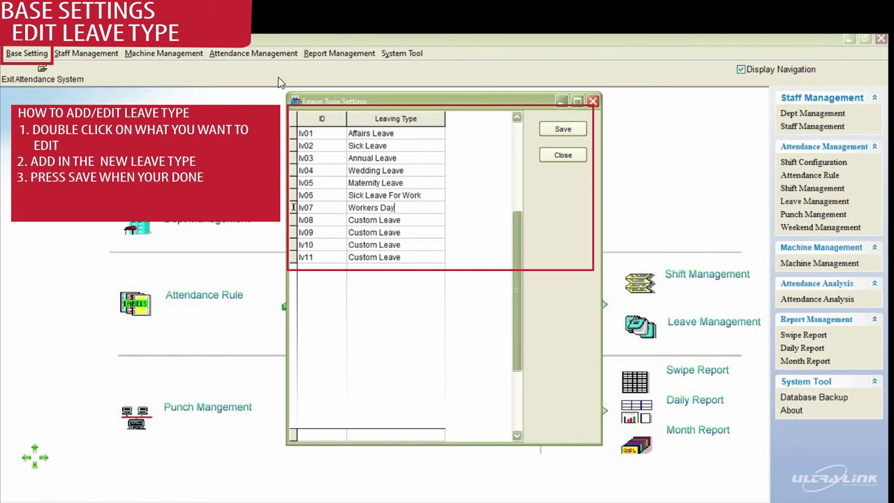
click(575, 135)
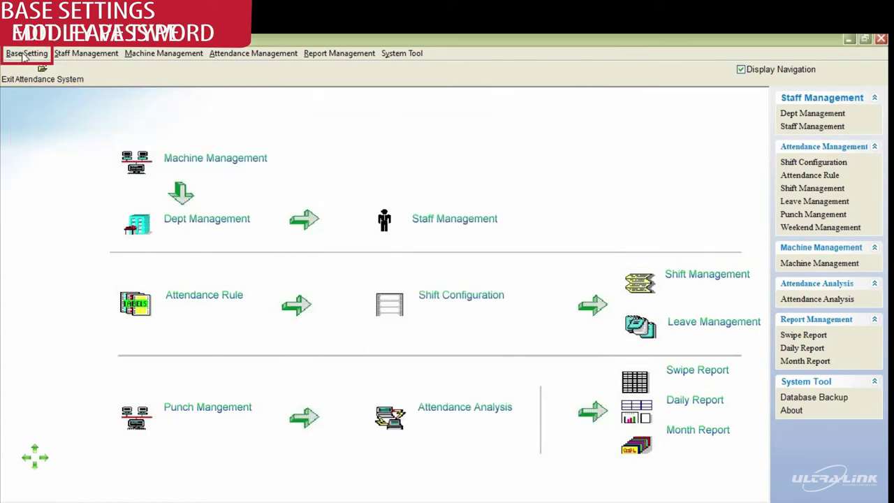
Step: Enter the new password and its confirmation in Modify Password, leaving the old password blank, and confirm the change
click(27, 54)
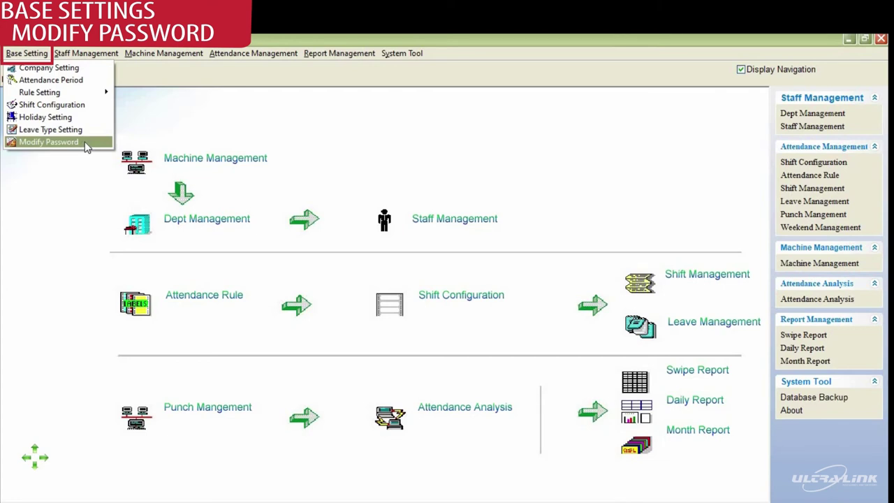
click(49, 142)
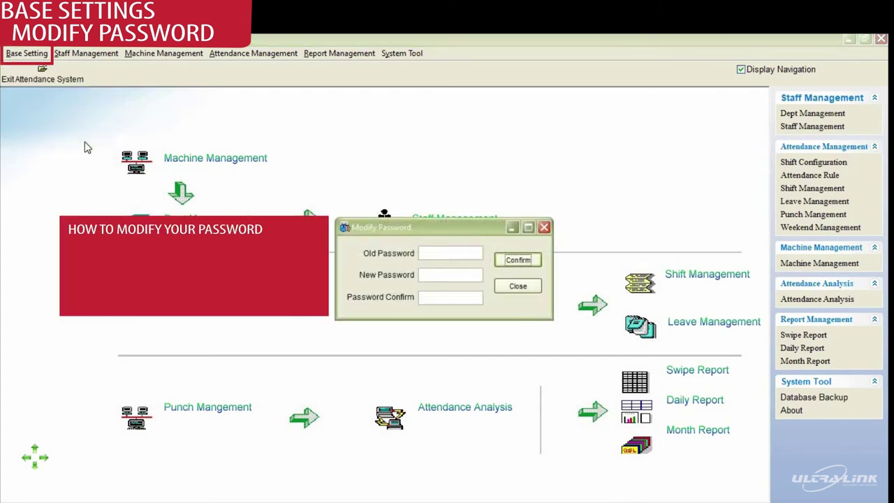
click(445, 274)
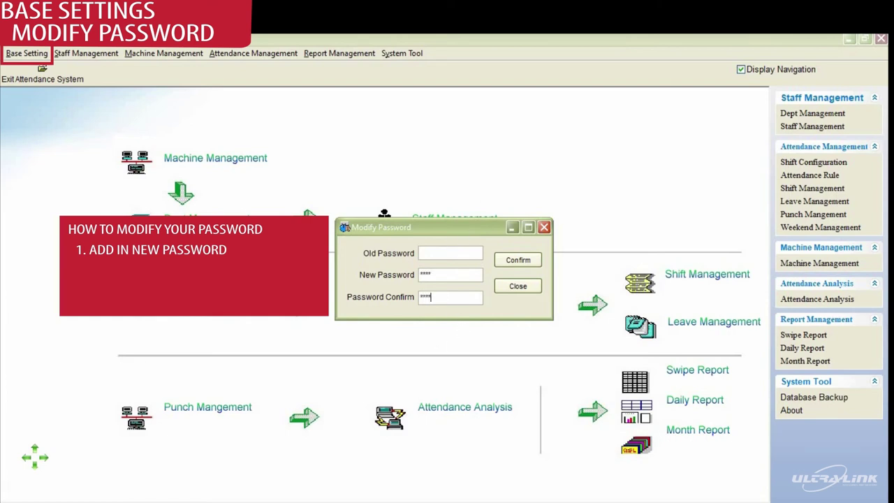
click(521, 261)
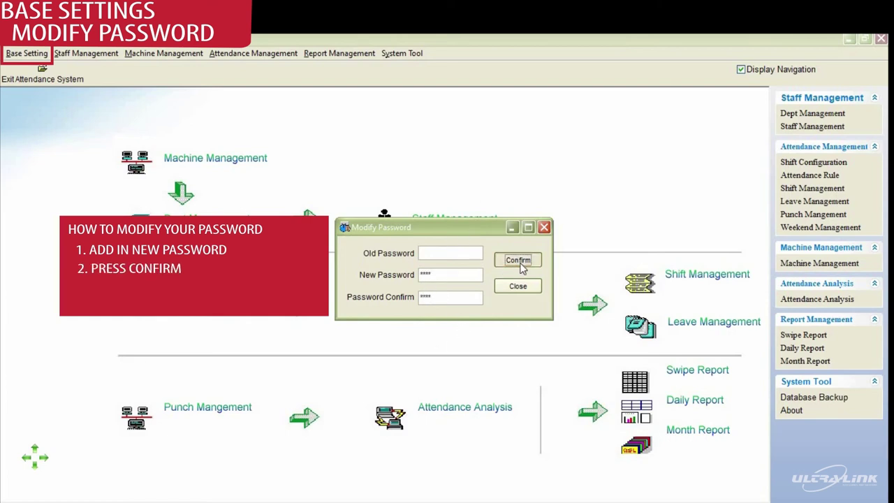
key(Return)
Step: Exit the attendance system and confirm the exit
click(881, 39)
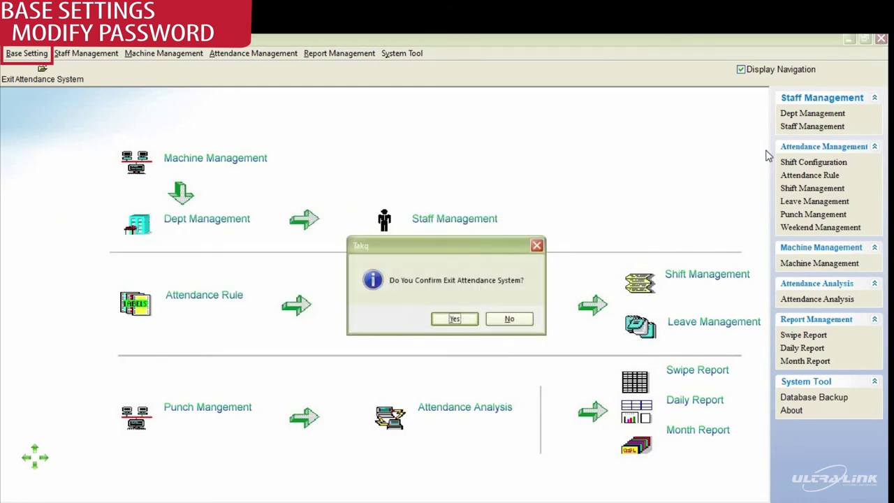
click(478, 318)
click(482, 320)
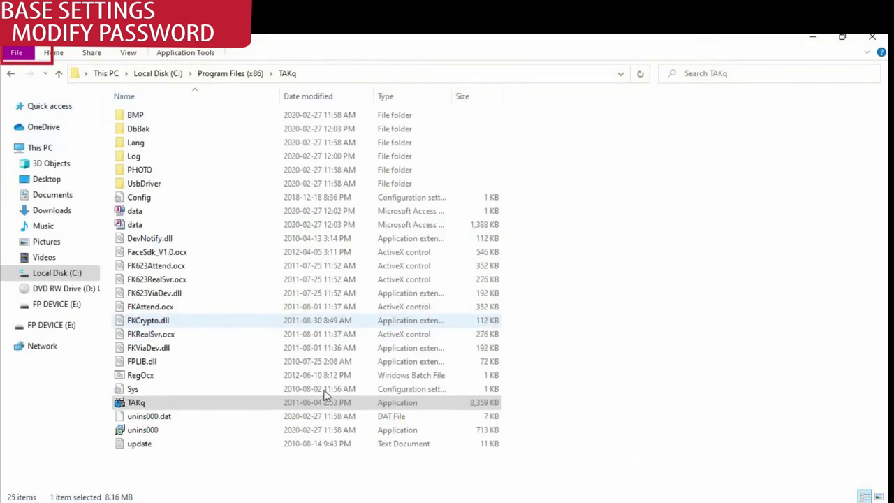
Step: Run the TAKq application as administrator and log in as Admin with the account password for 2020, month 02
right_click(231, 404)
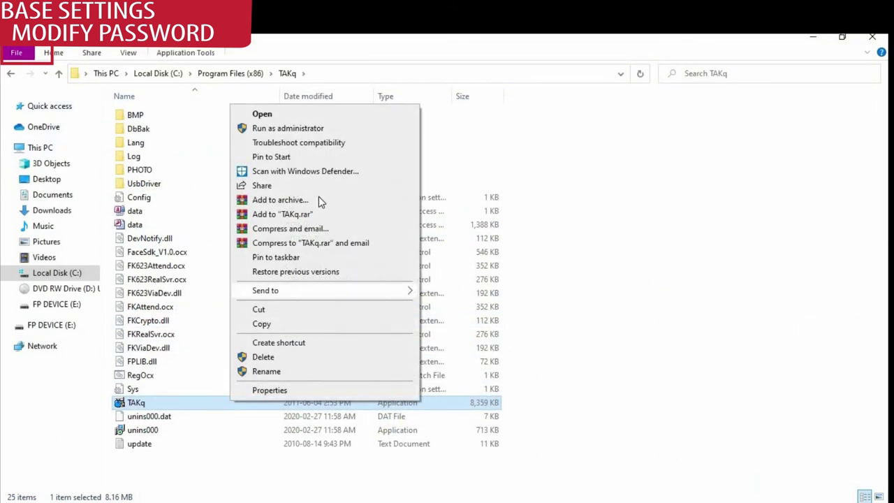
click(290, 129)
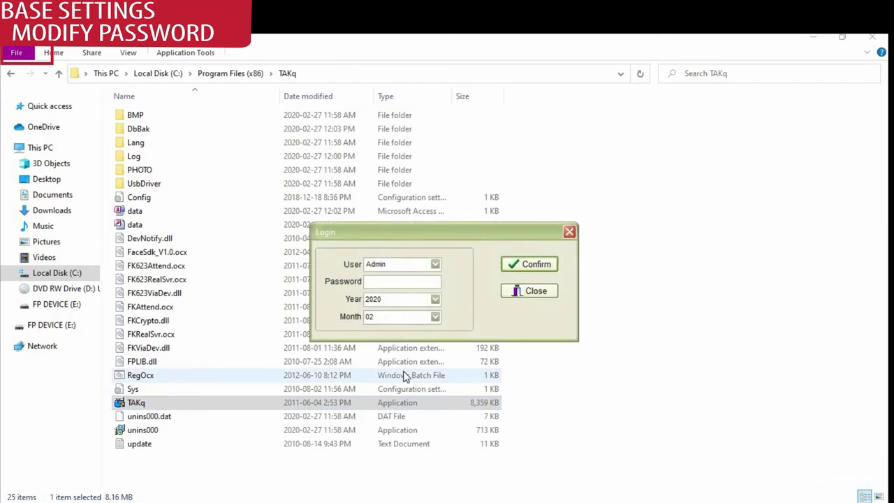
click(529, 264)
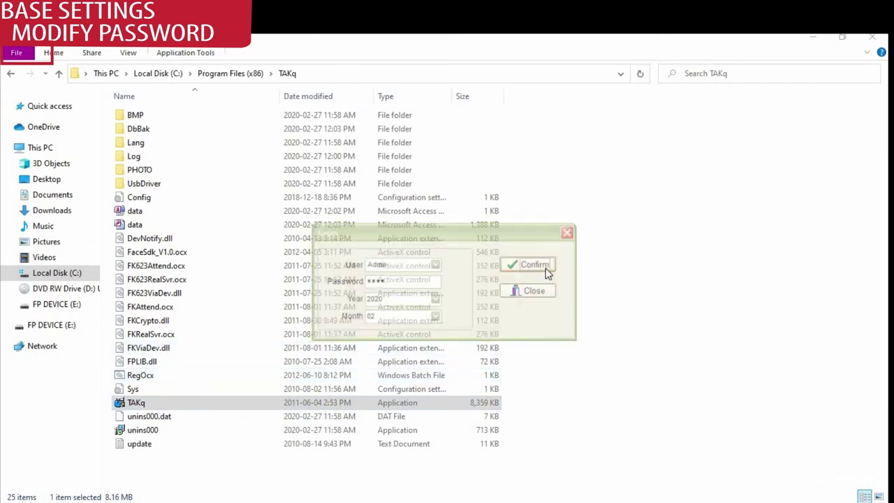